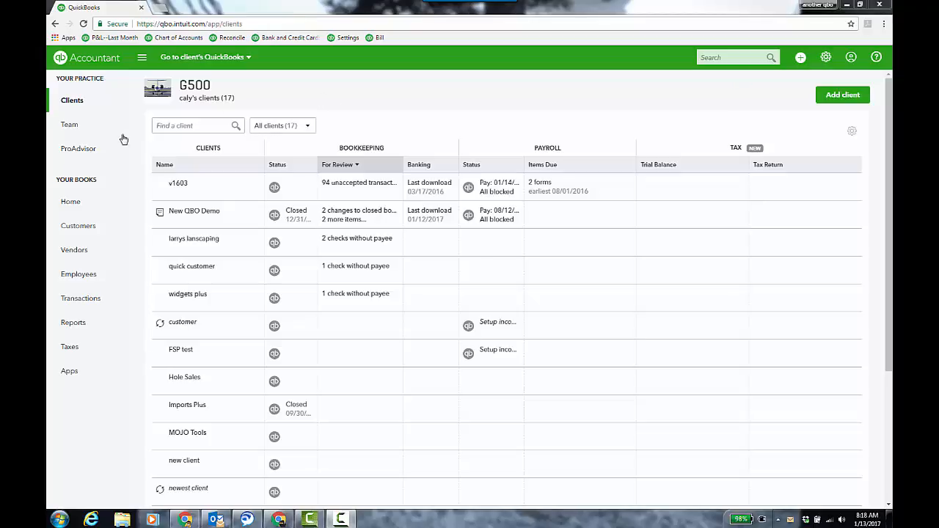
# Open the second listed team member's firm administration and books permissions and set Vendors and creditors access to No
pyautogui.click(70, 125)
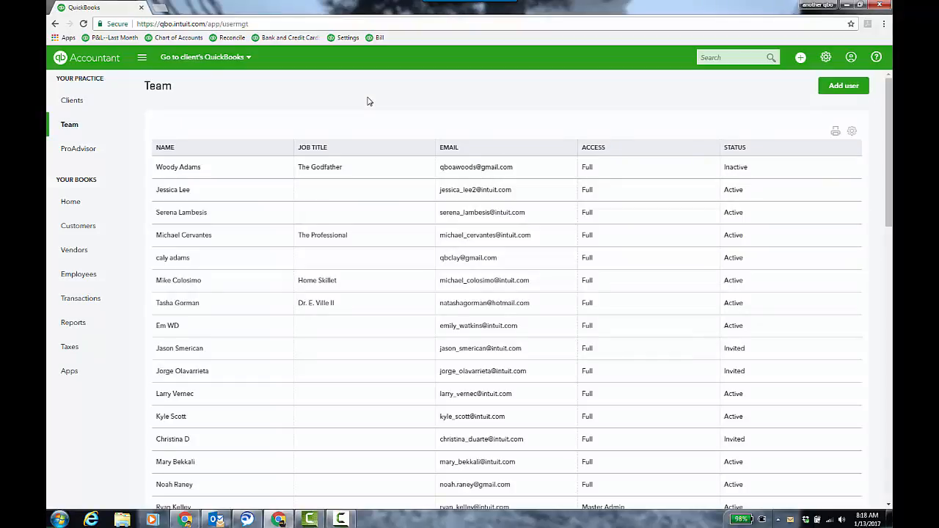
pyautogui.click(385, 192)
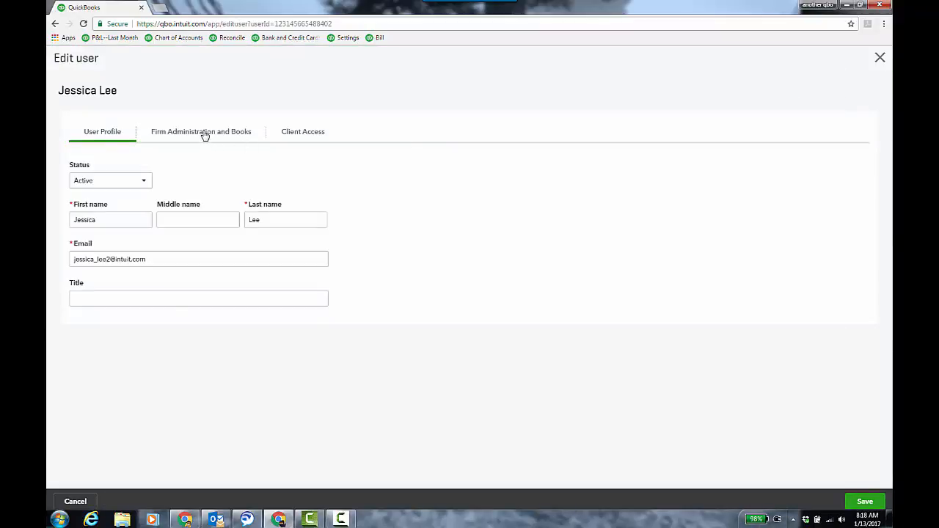
pyautogui.click(203, 131)
pyautogui.click(307, 344)
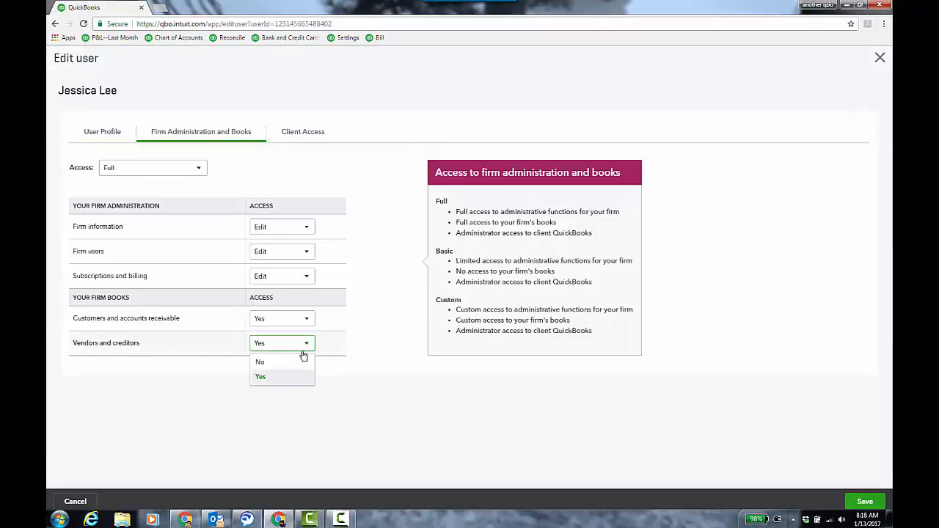
pyautogui.click(260, 361)
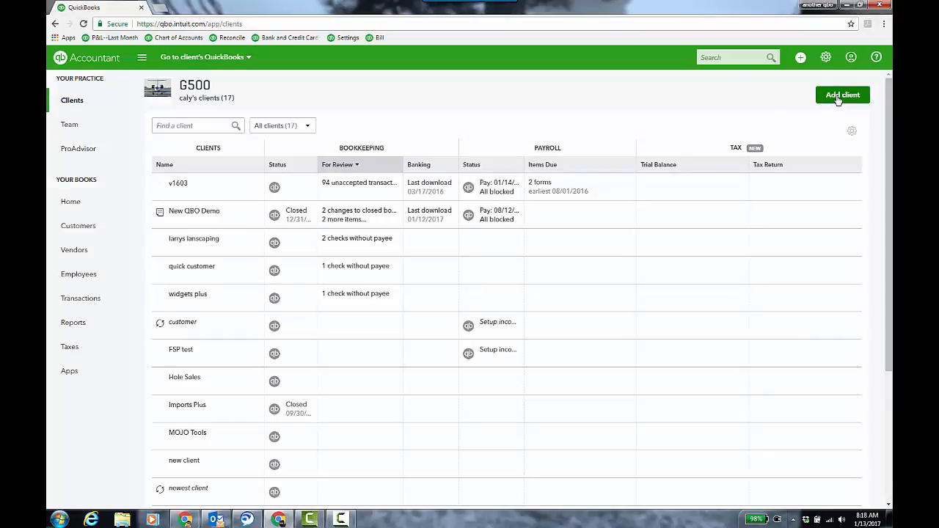
# Start a new business client with the business name QBO Shell 1 and the contact's email
pyautogui.click(800, 57)
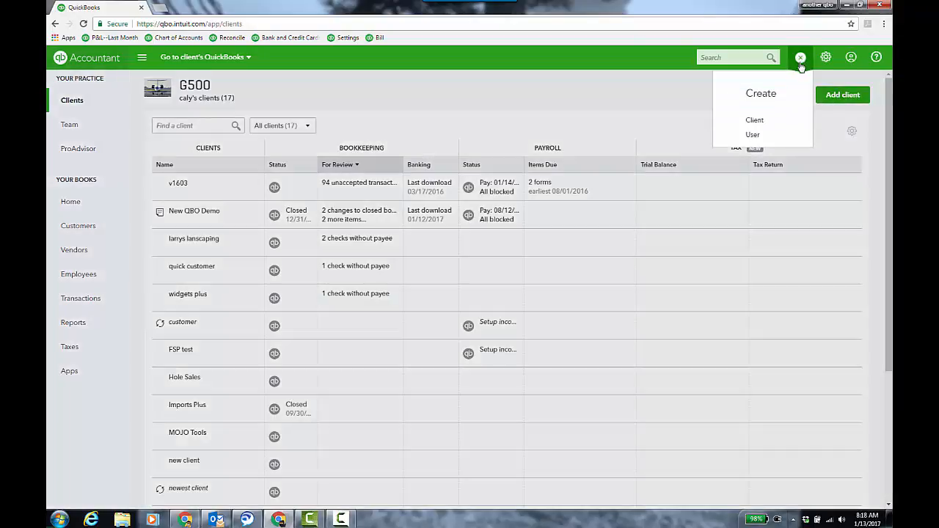
pyautogui.click(762, 121)
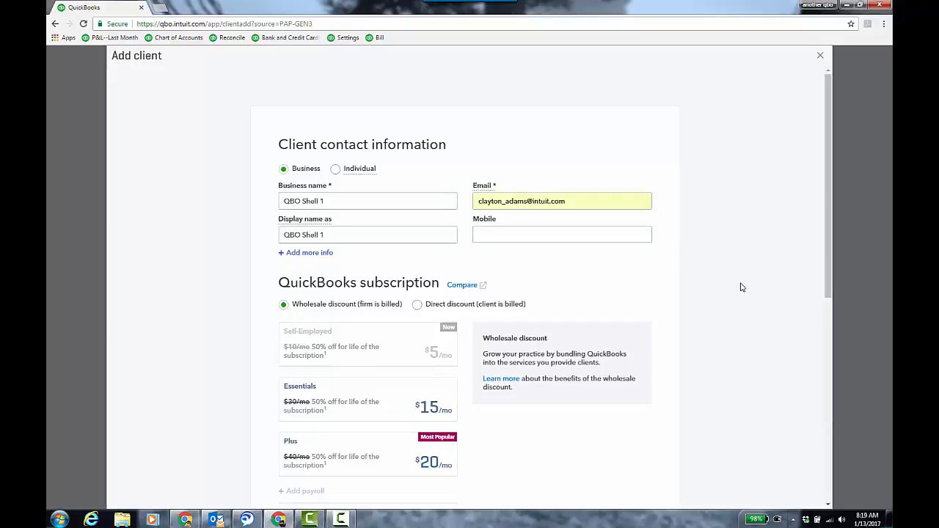
pyautogui.click(349, 201)
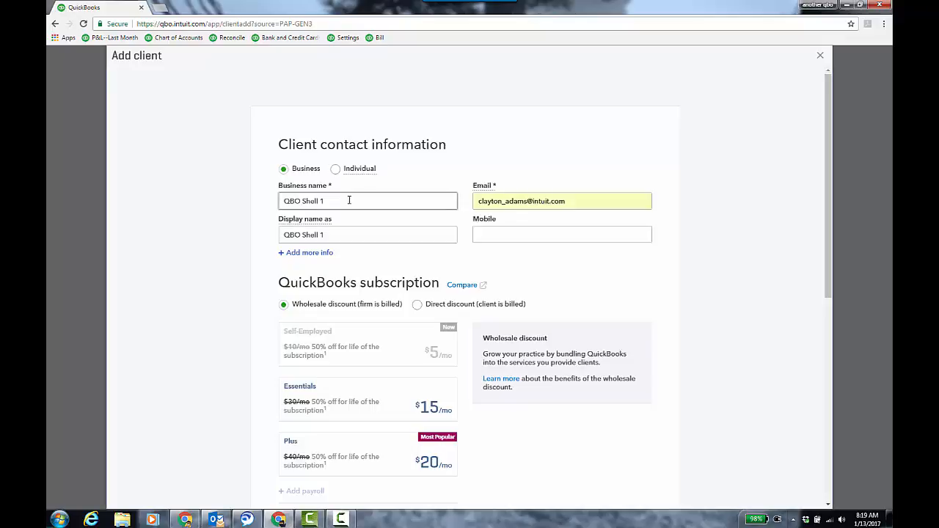
pyautogui.click(512, 201)
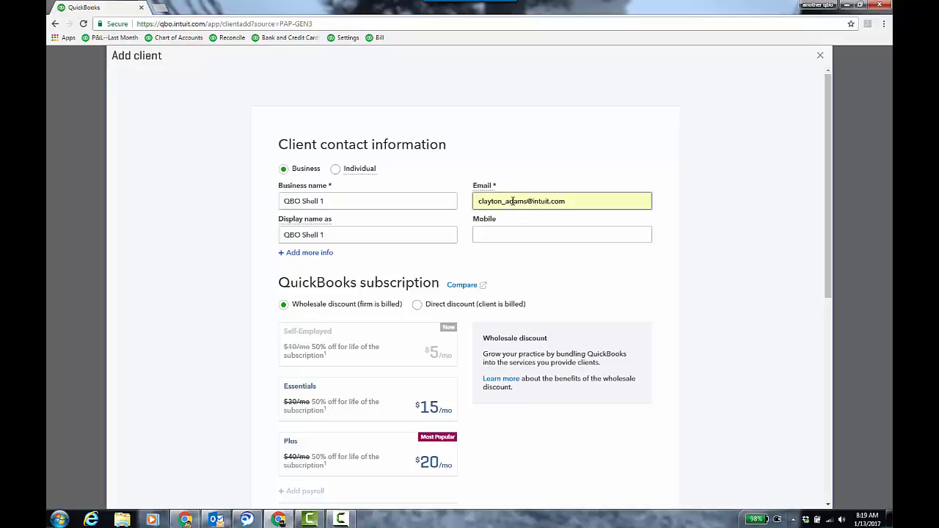
pyautogui.scroll(-1, 578, 151)
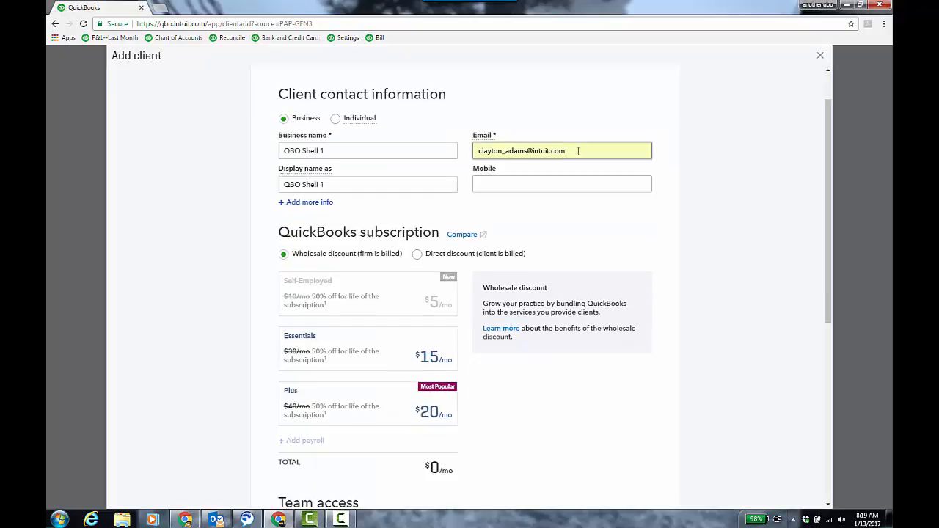
pyautogui.click(761, 227)
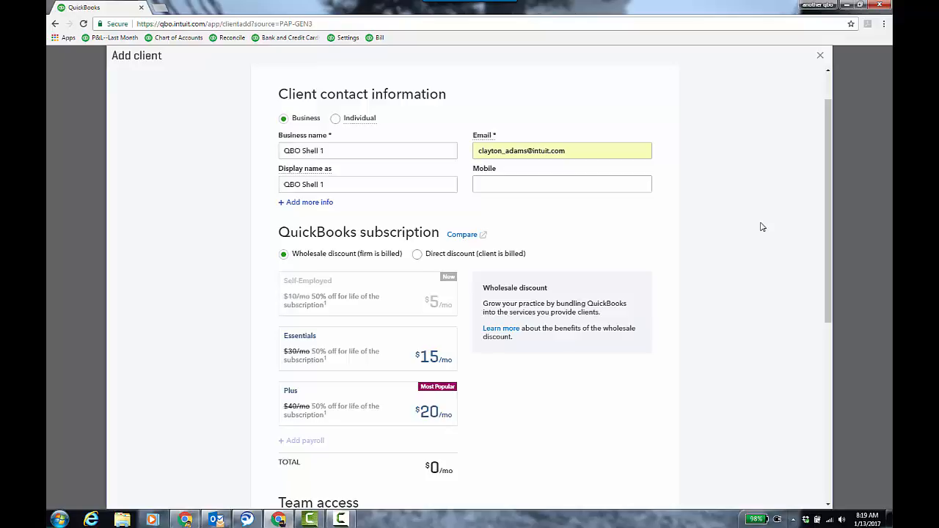
pyautogui.click(600, 151)
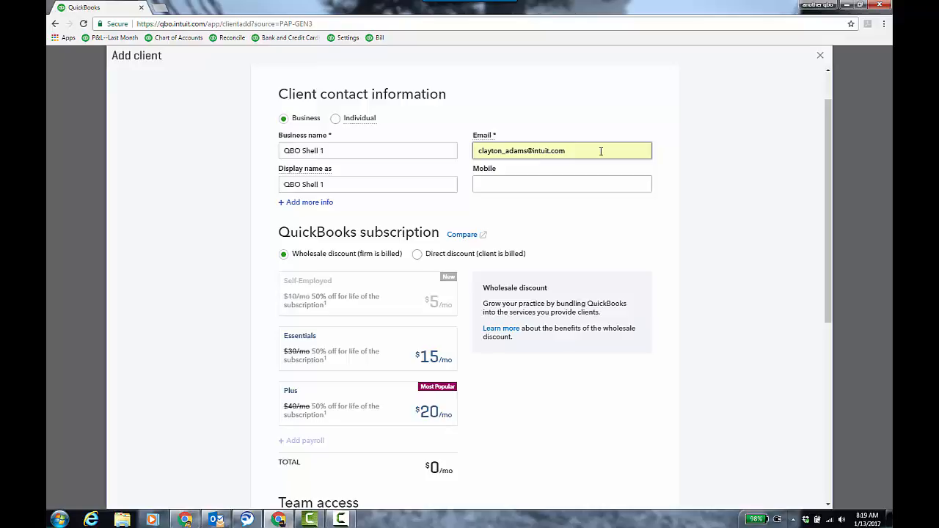
# Choose the wholesale-discounted Plus subscription and make yourself Master Admin of this client's QuickBooks company
pyautogui.click(331, 254)
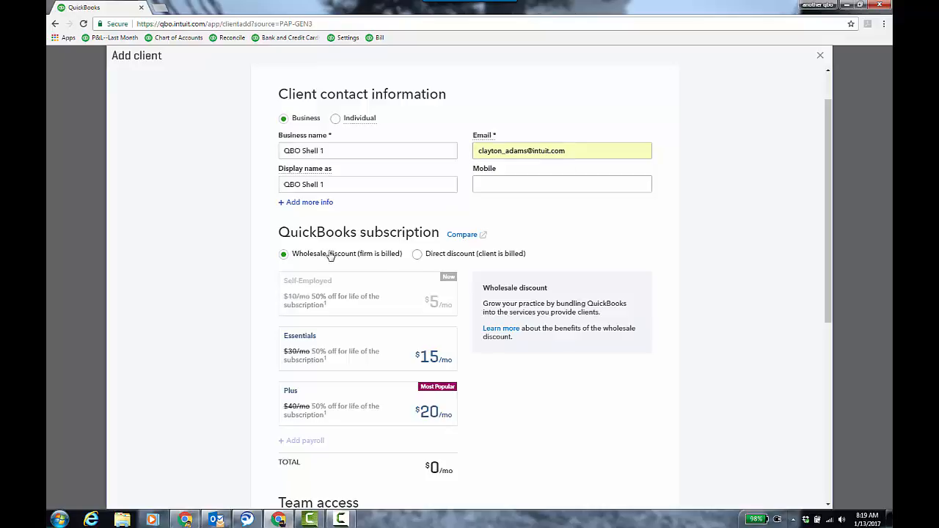
pyautogui.scroll(-3, 755, 279)
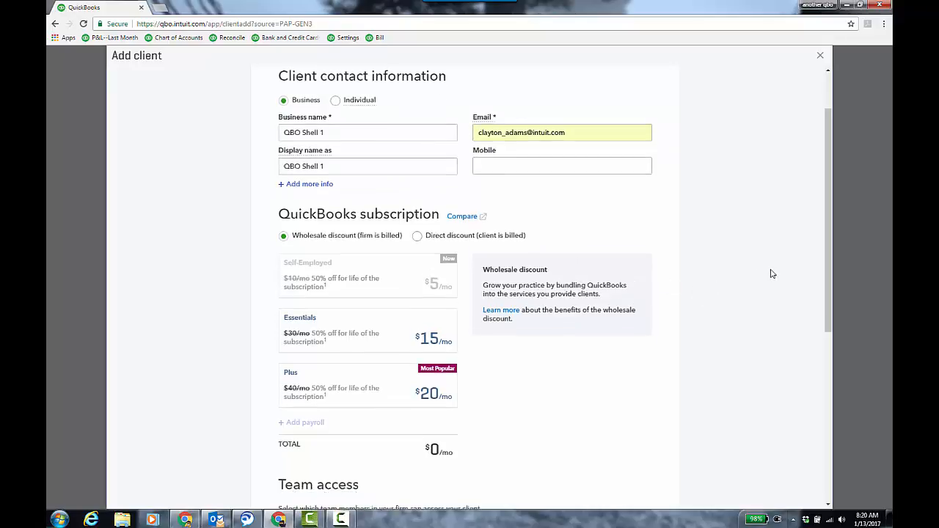
pyautogui.click(347, 306)
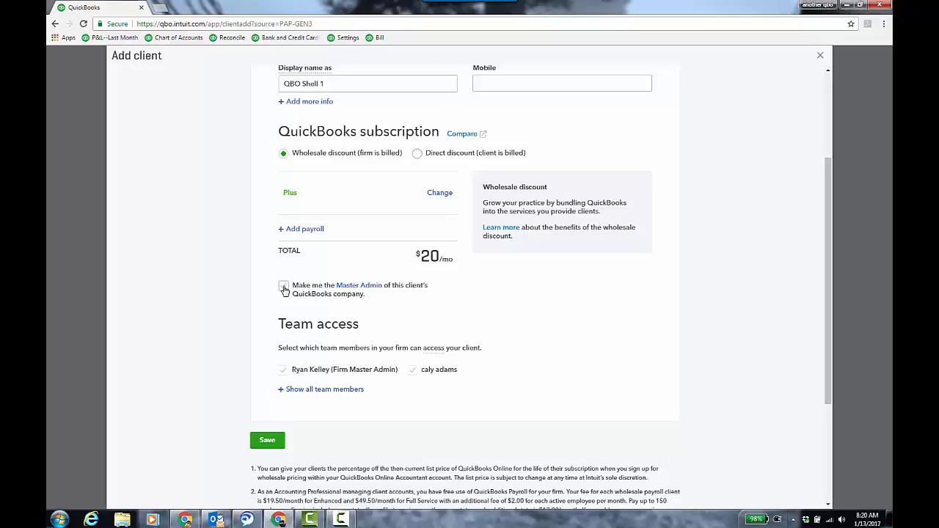
pyautogui.click(284, 288)
# Expand the full team member list under Team access and save the new client
pyautogui.click(361, 391)
pyautogui.scroll(-2, 760, 351)
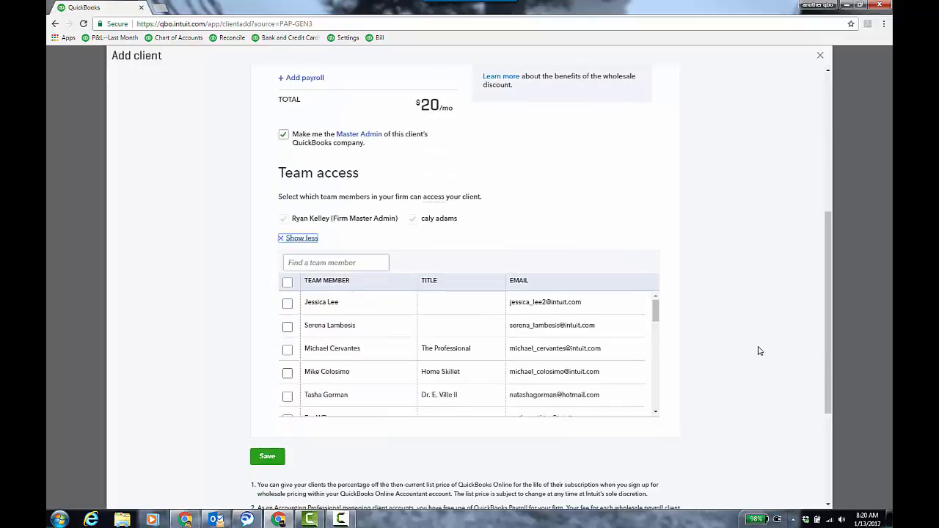
pyautogui.click(310, 239)
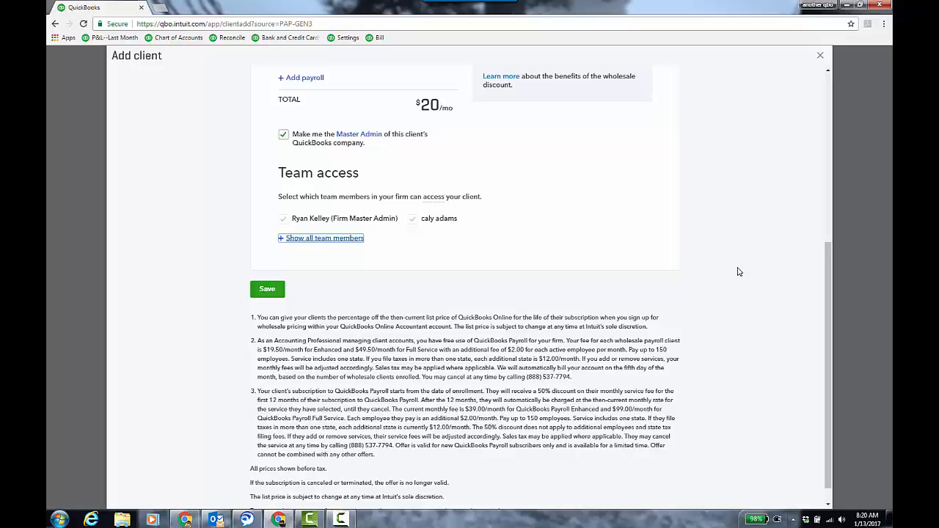
pyautogui.click(345, 241)
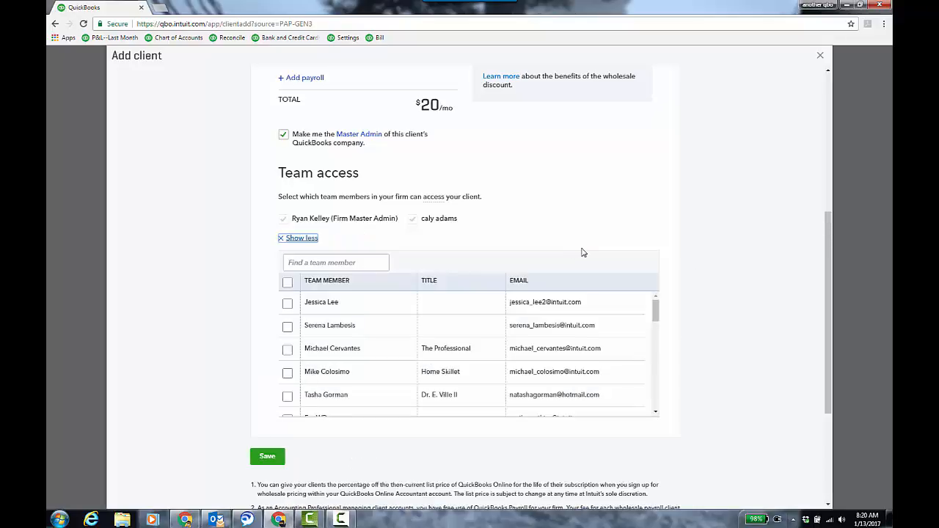
pyautogui.scroll(2, 771, 247)
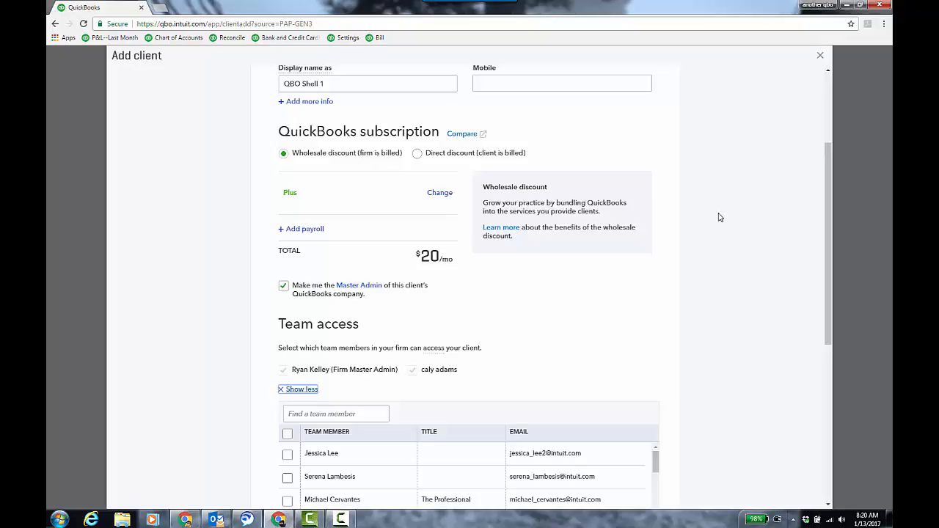
pyautogui.scroll(-3, 744, 225)
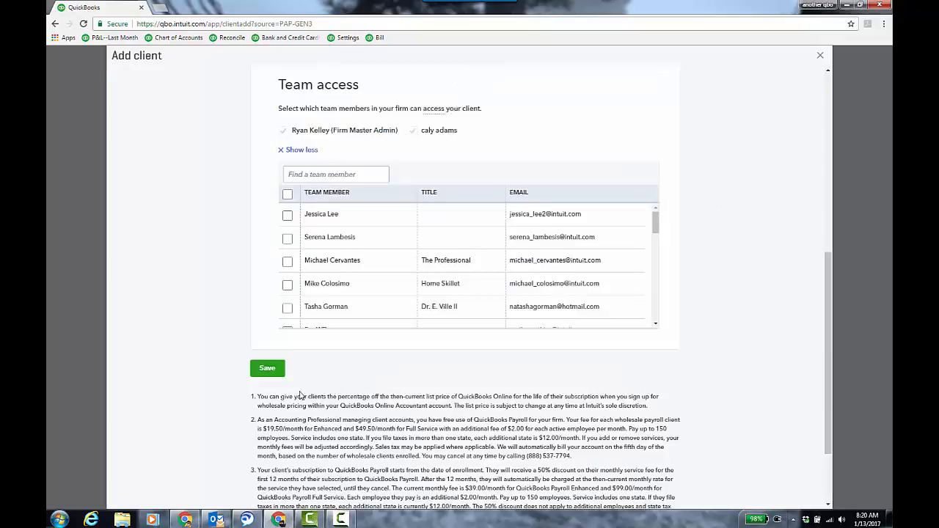
pyautogui.click(269, 369)
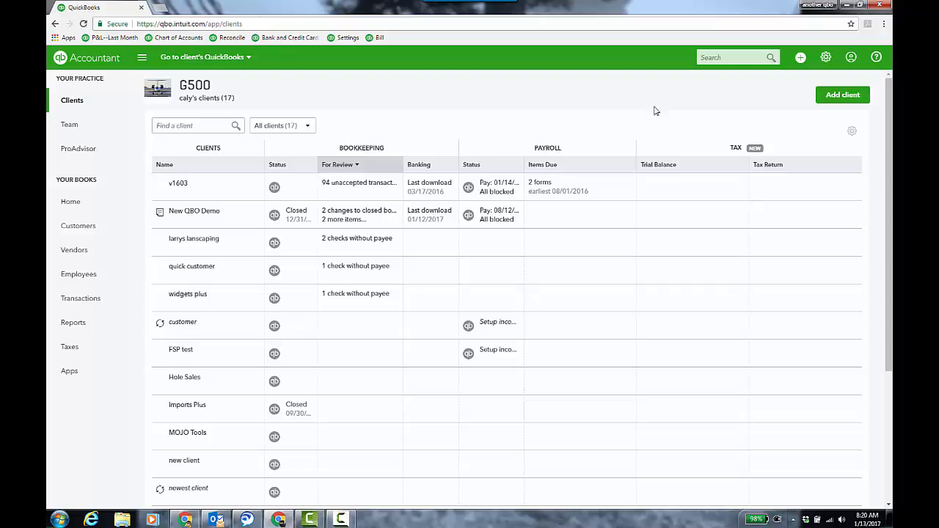
# Examine the firm's account billing page, including the wholesale clients' subscriptions and the actions available for MA WS test
pyautogui.click(824, 63)
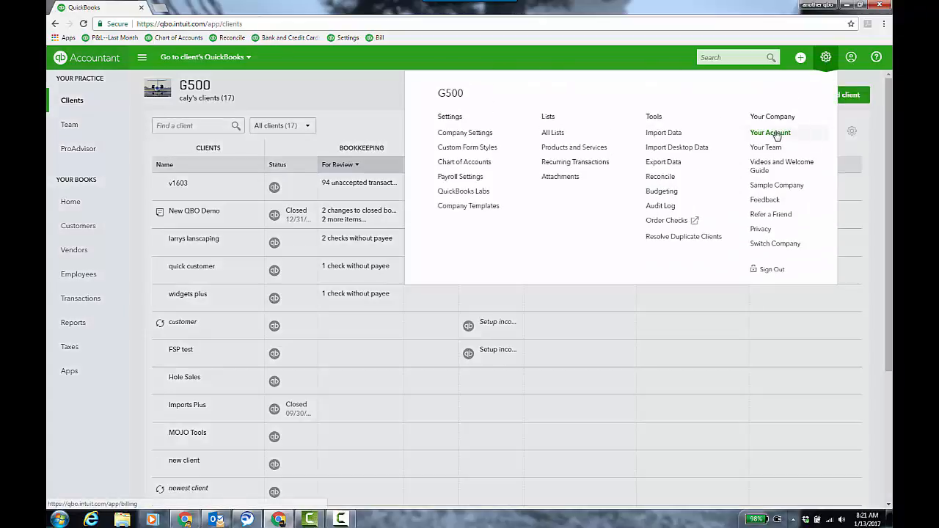
pyautogui.click(769, 133)
pyautogui.scroll(-4, 711, 190)
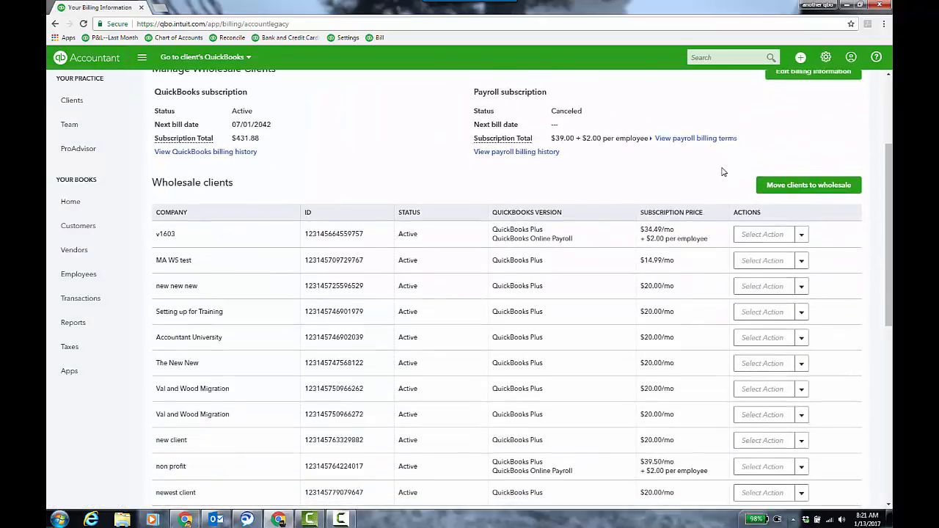
pyautogui.scroll(-1, 710, 220)
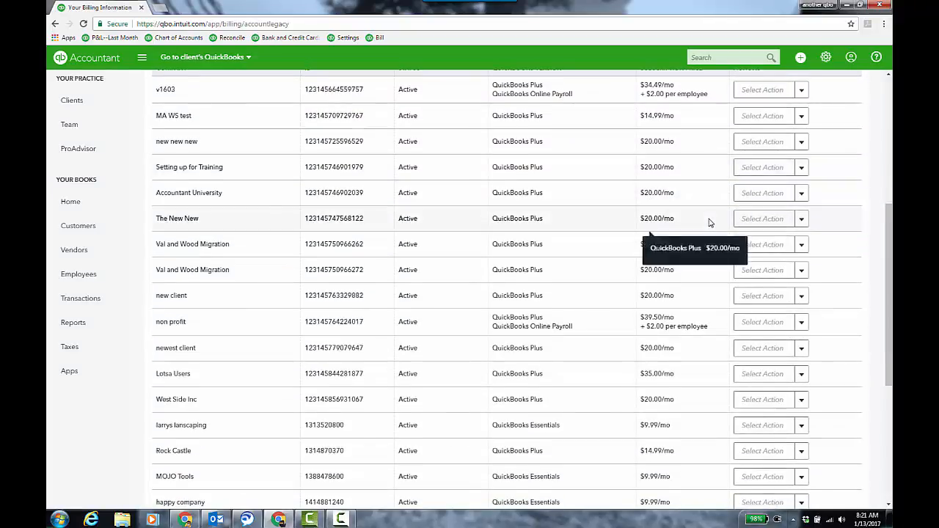
pyautogui.scroll(3, 709, 220)
pyautogui.scroll(2, 796, 199)
pyautogui.click(818, 179)
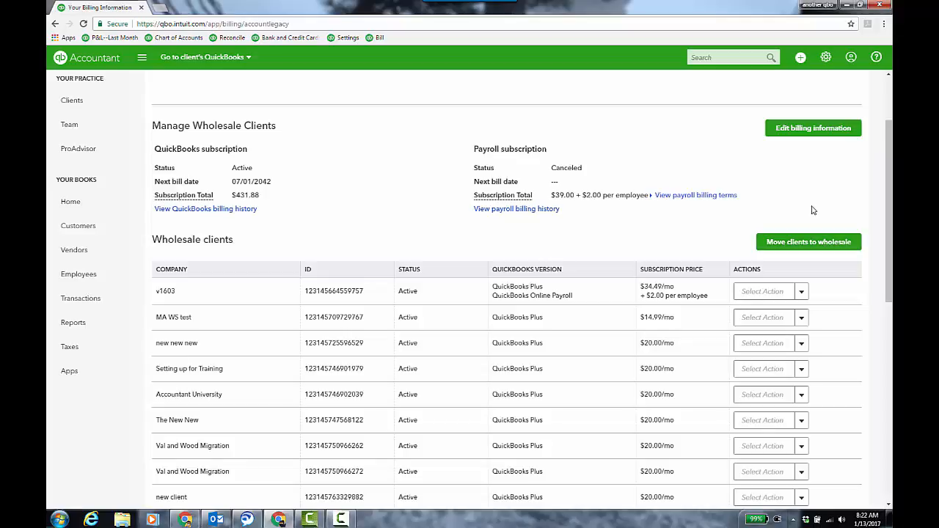
pyautogui.scroll(-2, 807, 195)
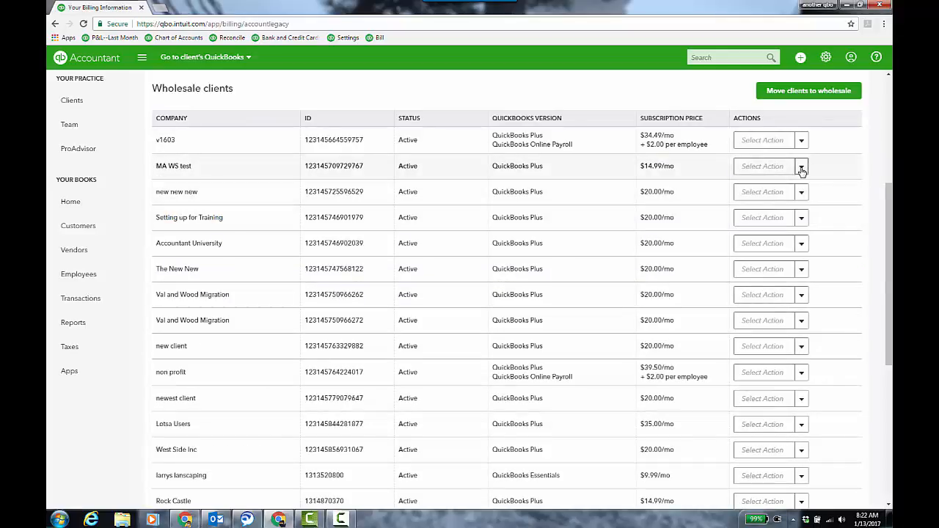
pyautogui.click(802, 169)
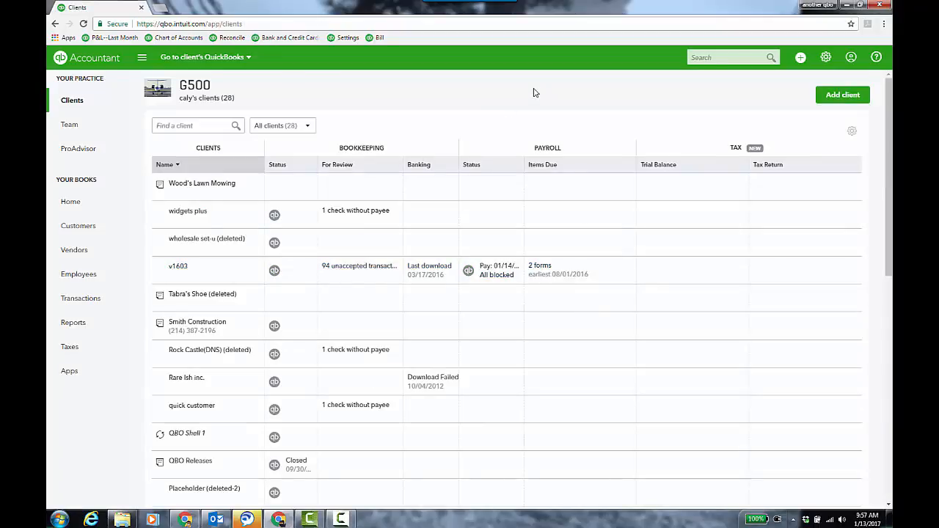
# Find QBO Shell 1 in the client list and check its QuickBooks subscription and sign-in details
pyautogui.scroll(-2, 538, 92)
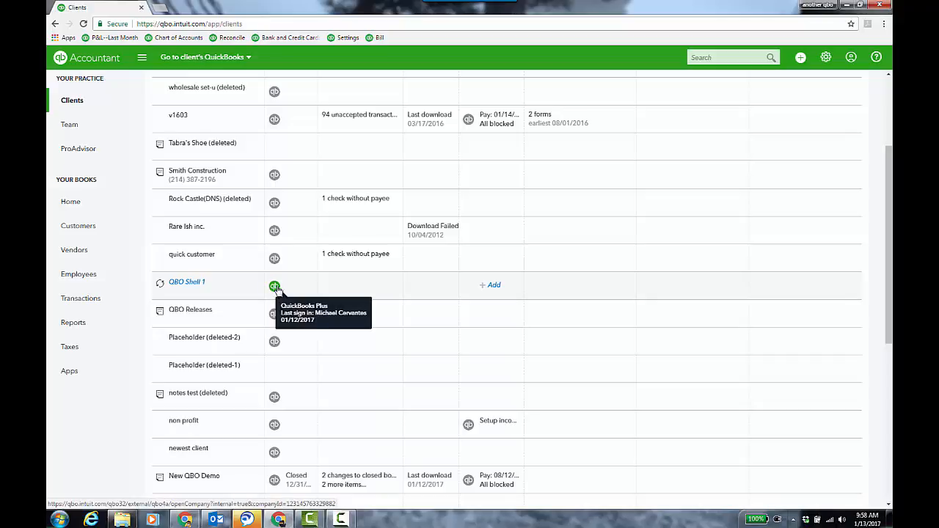
pyautogui.scroll(3, 274, 288)
pyautogui.click(826, 59)
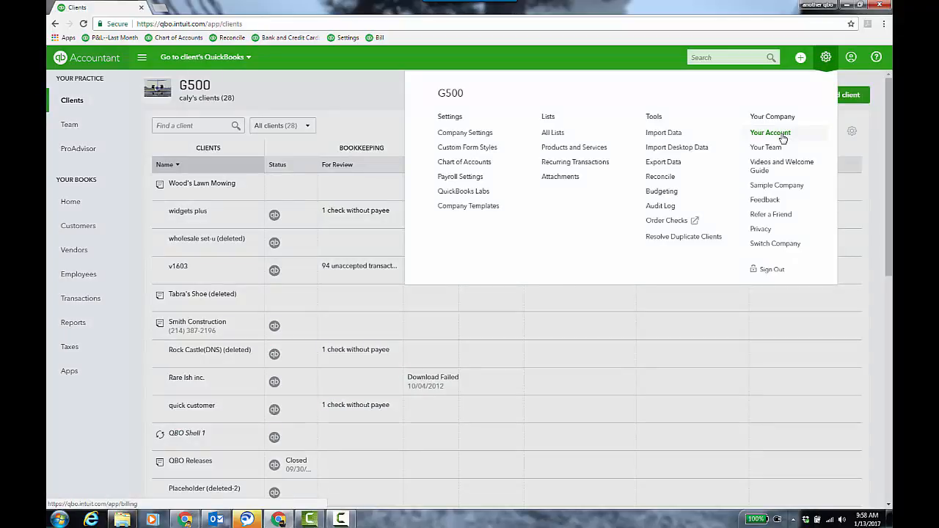
pyautogui.click(371, 95)
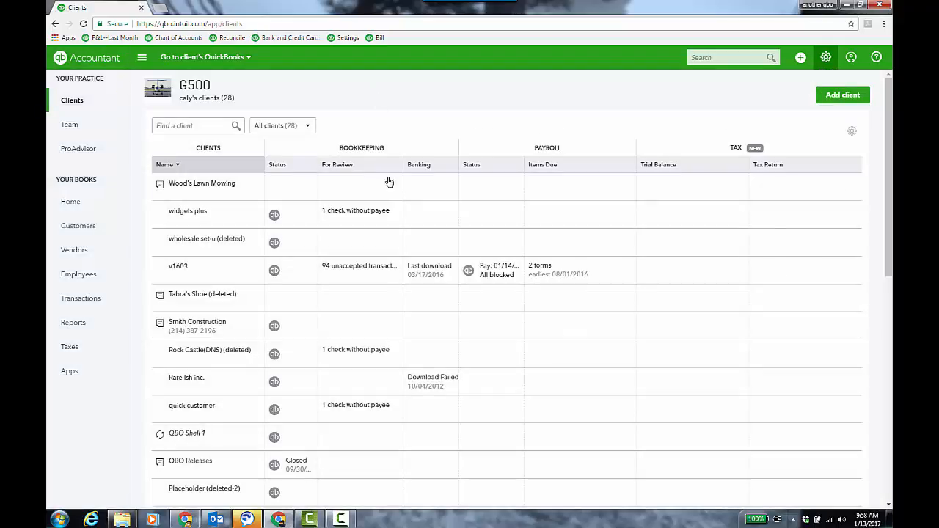
pyautogui.moveTo(273, 439)
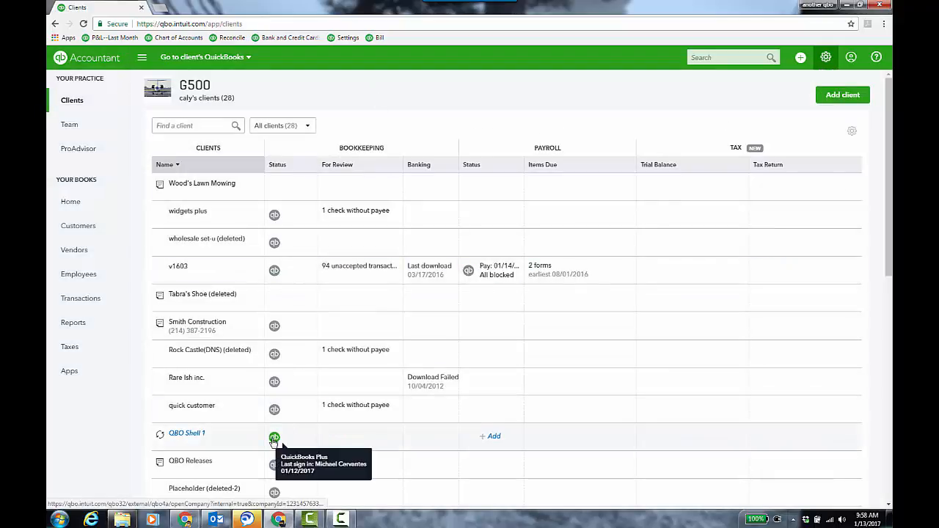